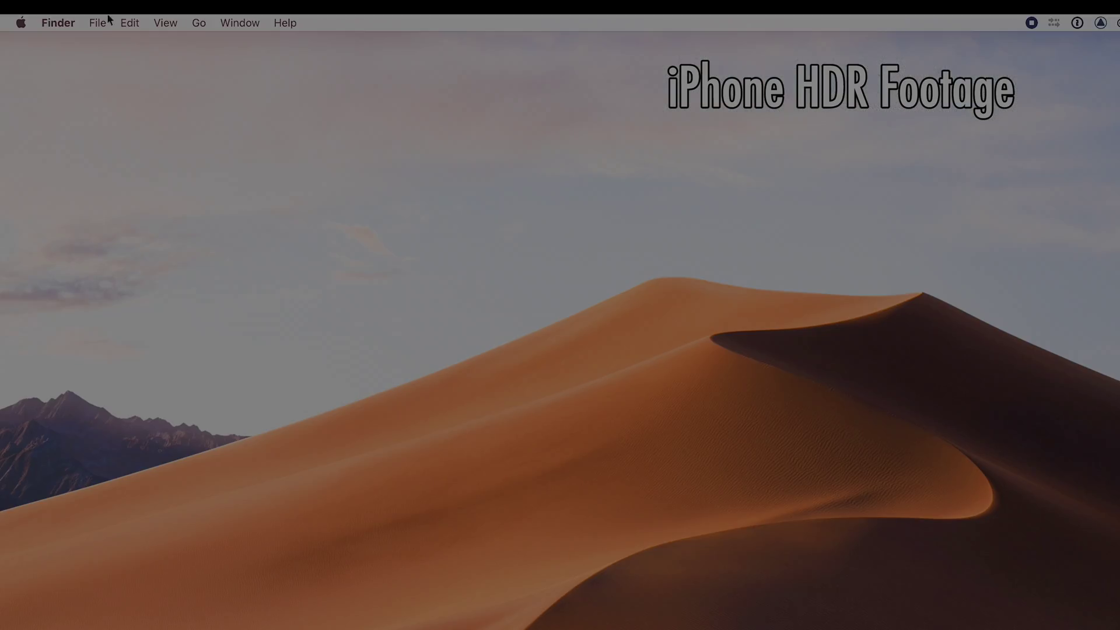
# Open a new Finder window and launch Adobe Premiere Pro 2020 from the Dock.
pyautogui.click(98, 24)
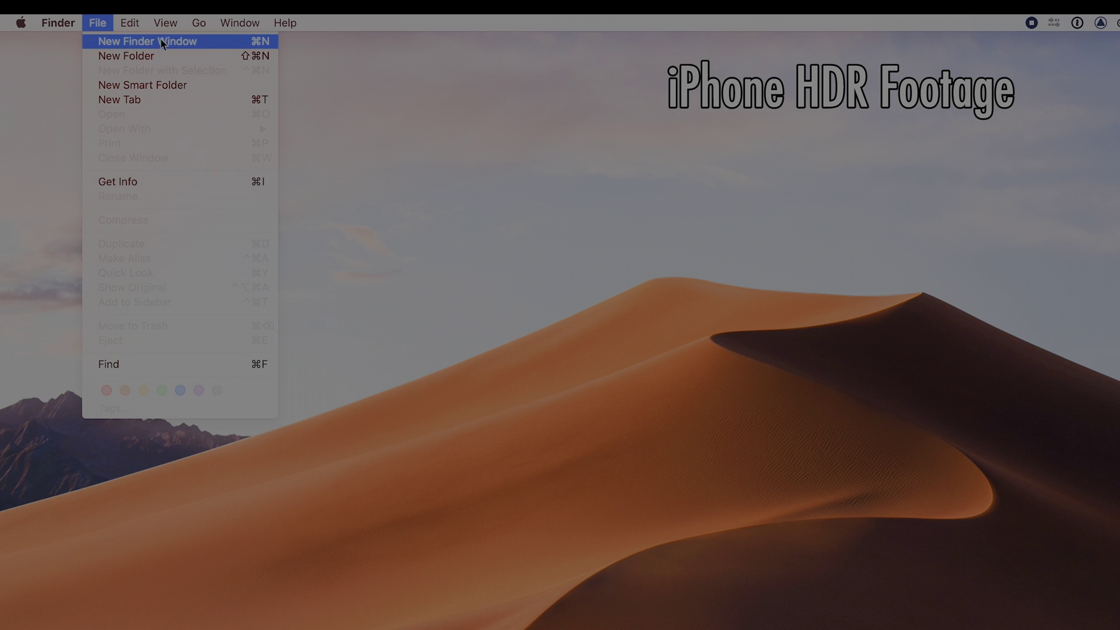
pyautogui.click(220, 41)
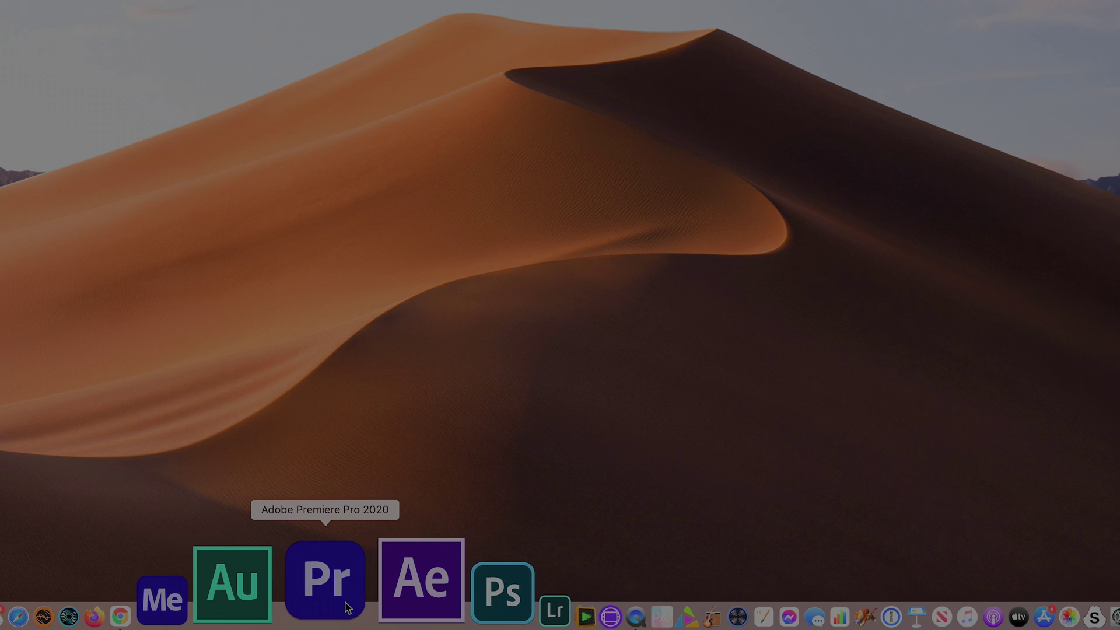
pyautogui.click(348, 608)
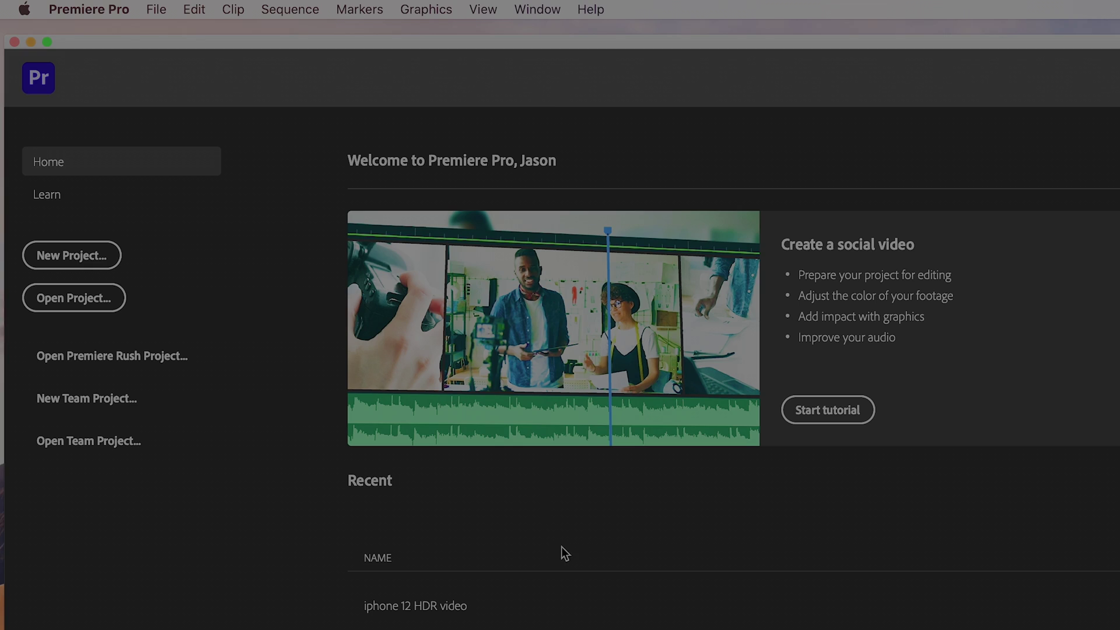
# Create the 'iPhone HDR Tutorial' project in the iphone HDR test folder and bring up the empty Project panel's options.
pyautogui.click(75, 256)
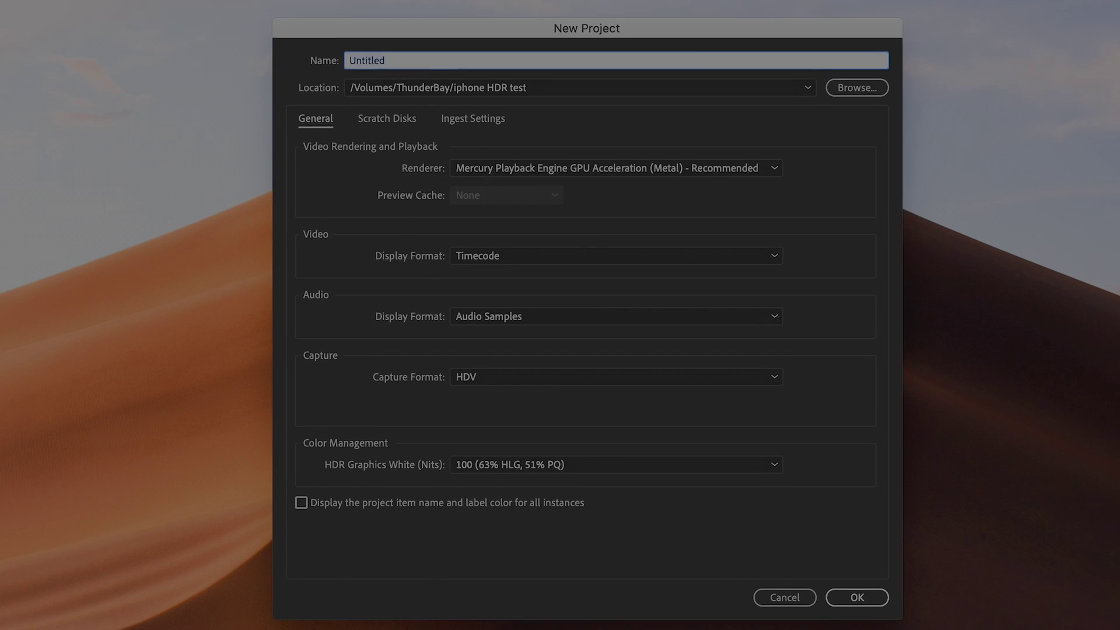
pyautogui.write('iP')
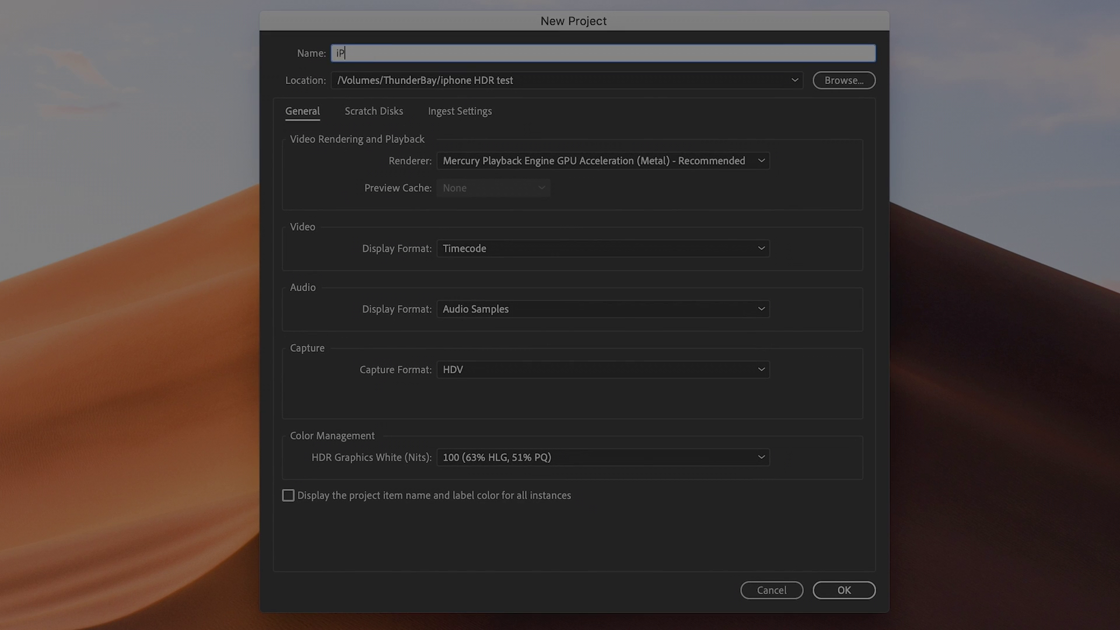
pyautogui.write('hone HDR Tutorial')
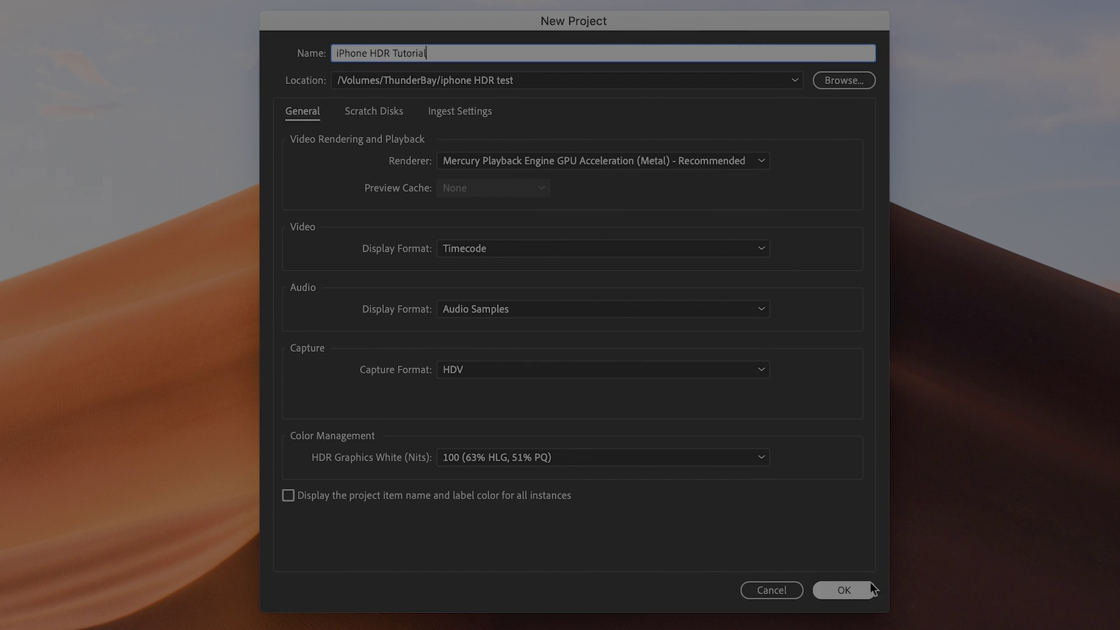
pyautogui.click(863, 590)
pyautogui.rightClick(168, 471)
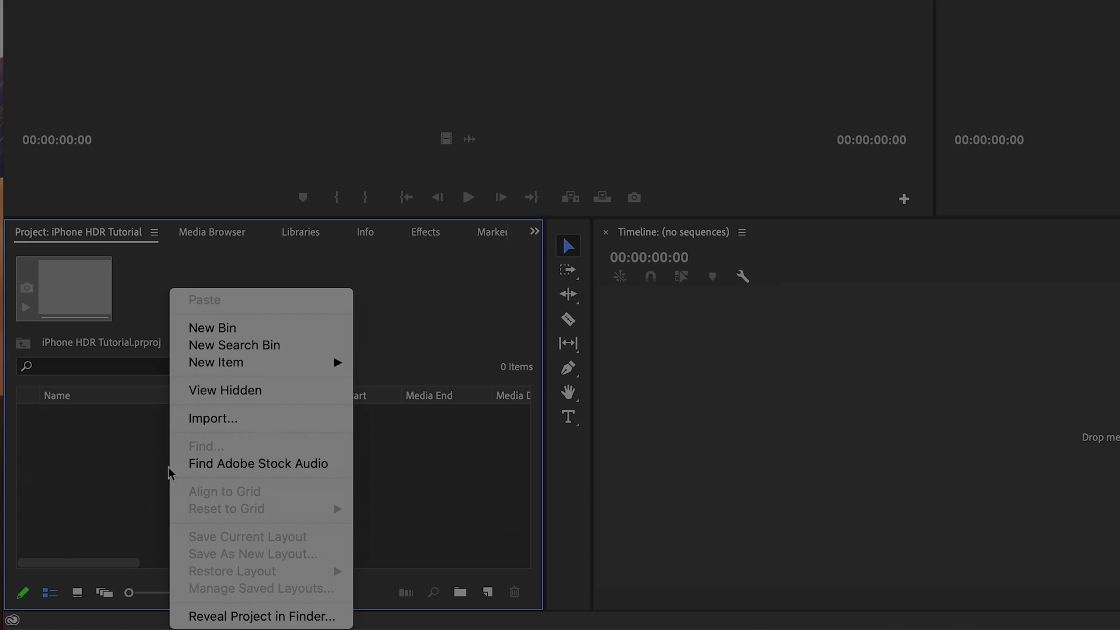
# Import the iPhone HDR Video from Phone folder into the project.
pyautogui.click(268, 418)
pyautogui.click(426, 89)
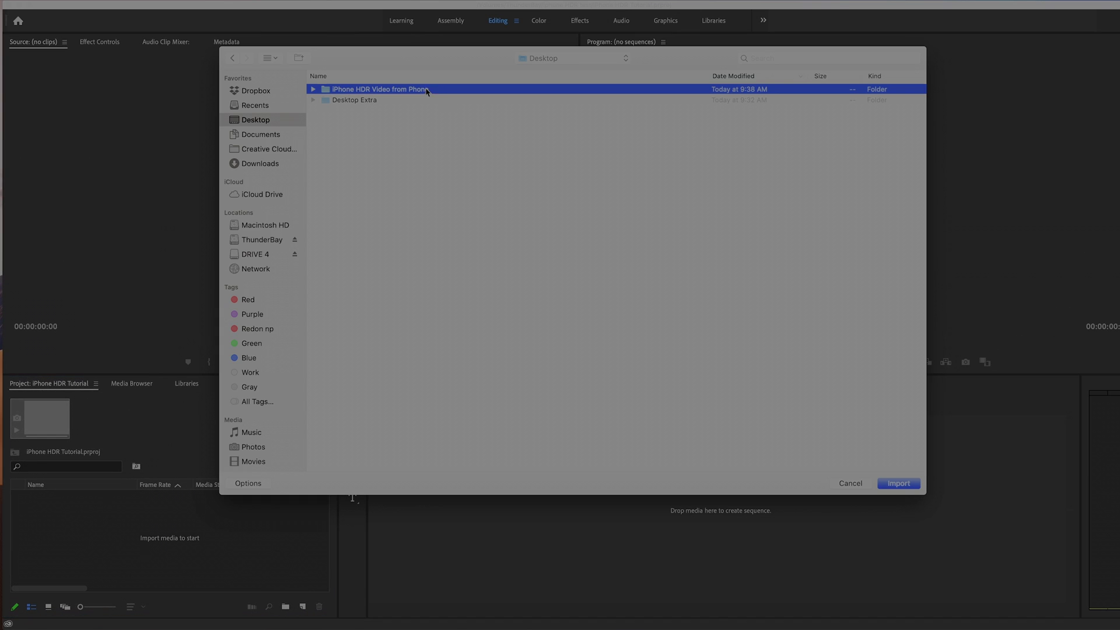
pyautogui.click(901, 484)
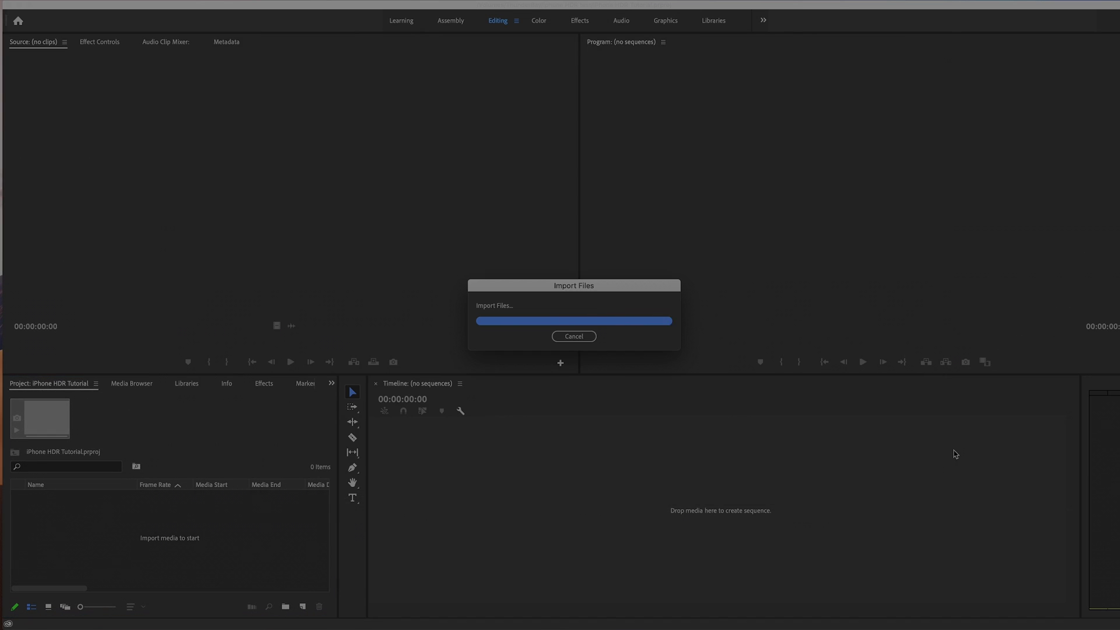
# Build a new sequence by dragging clip IMG_0345.MOV onto the empty timeline.
pyautogui.click(32, 497)
pyautogui.click(57, 511)
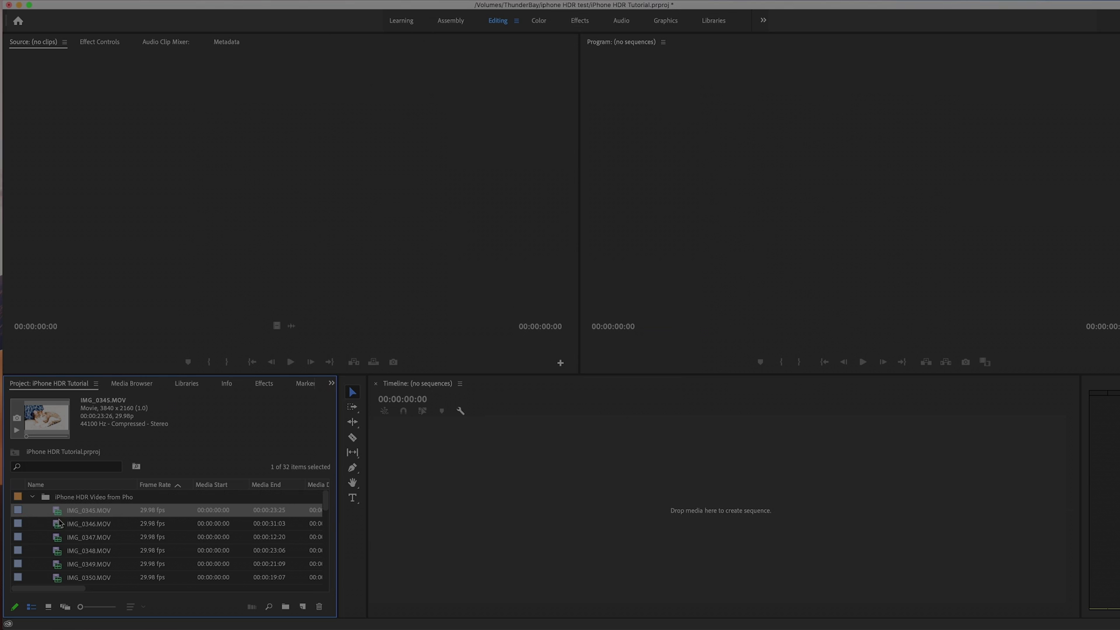
pyautogui.moveTo(58, 513); pyautogui.dragTo(492, 490)
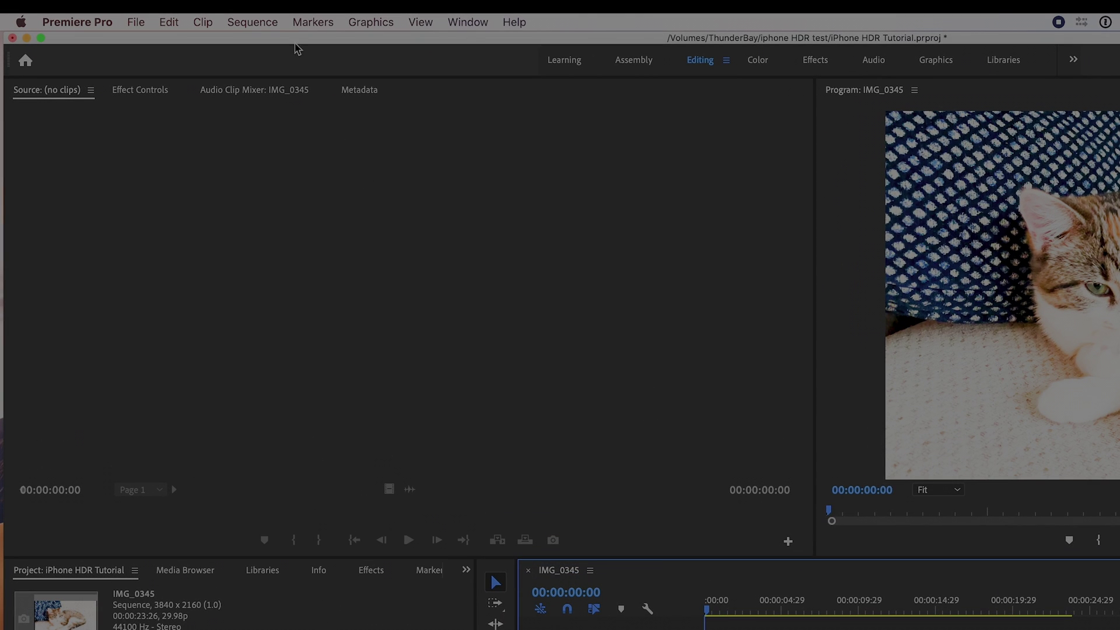
# Switch sequence IMG_0345's working color space to Rec. 2100 HLG, accepting deletion of previews.
pyautogui.click(272, 24)
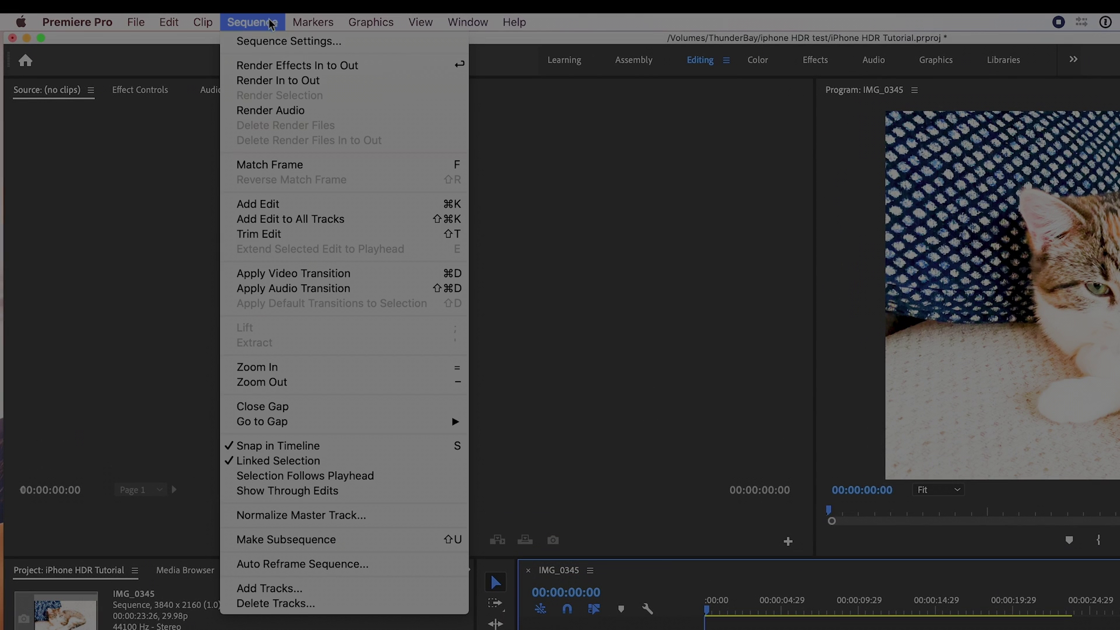
pyautogui.click(355, 41)
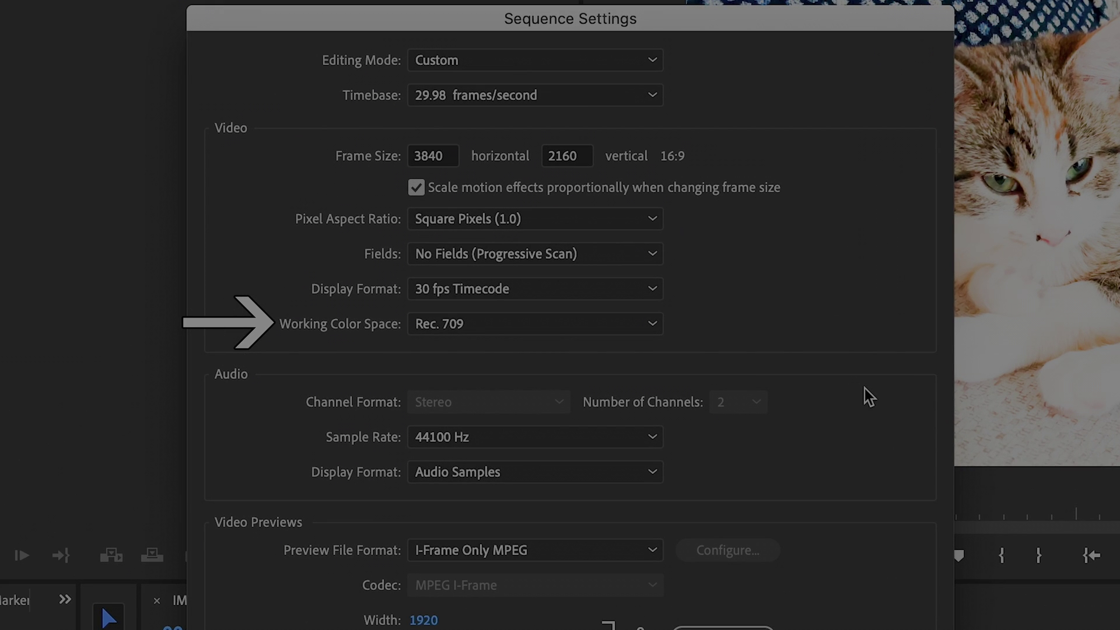
pyautogui.click(659, 324)
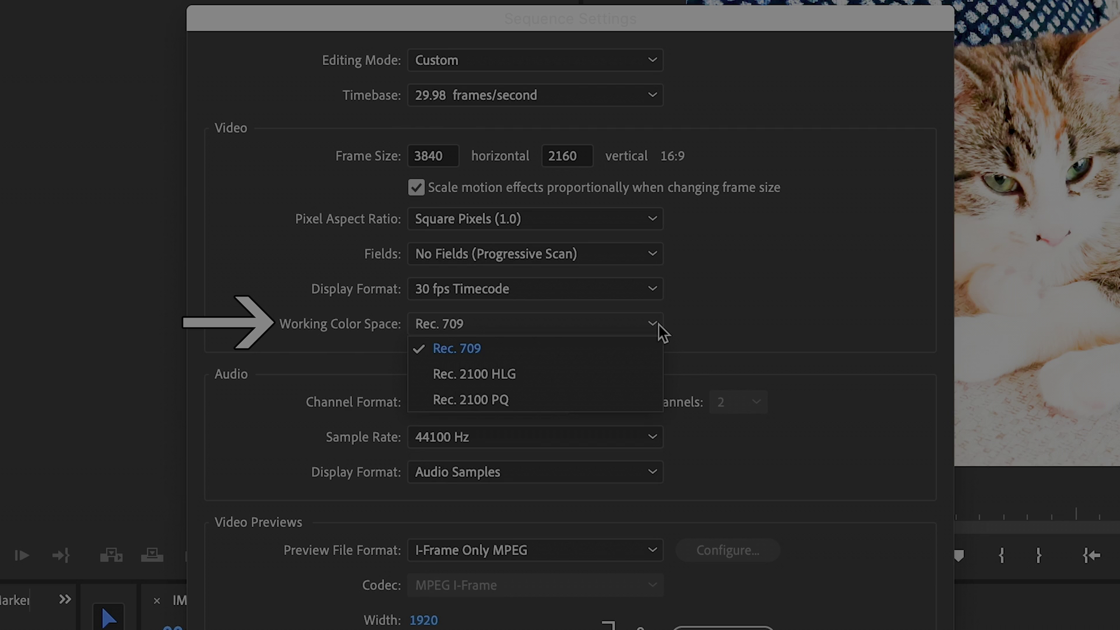
pyautogui.click(557, 382)
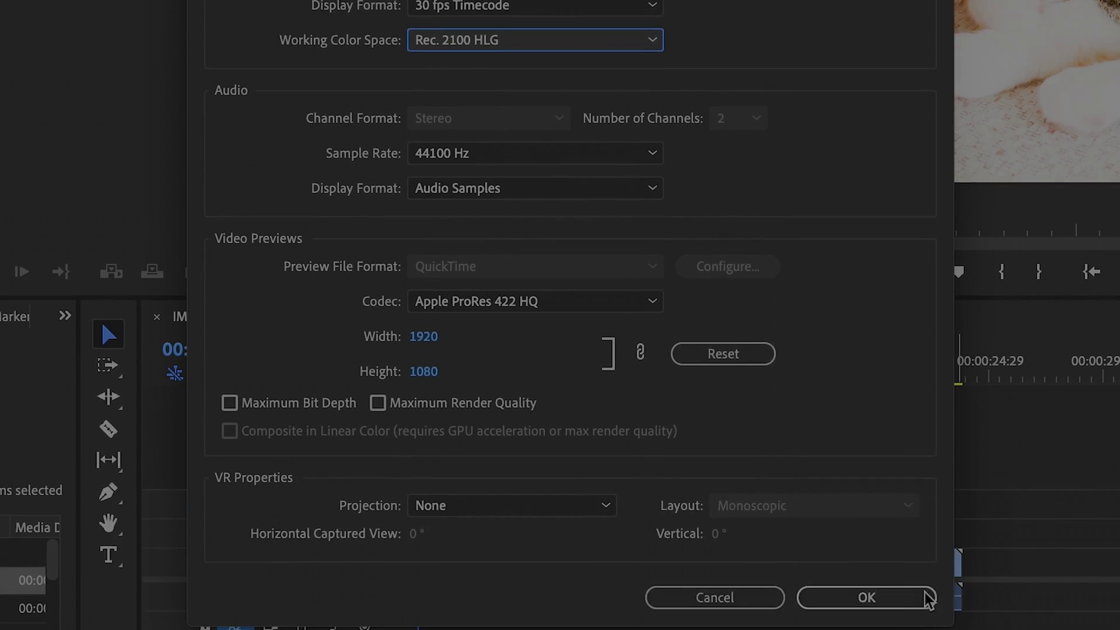
pyautogui.click(924, 557)
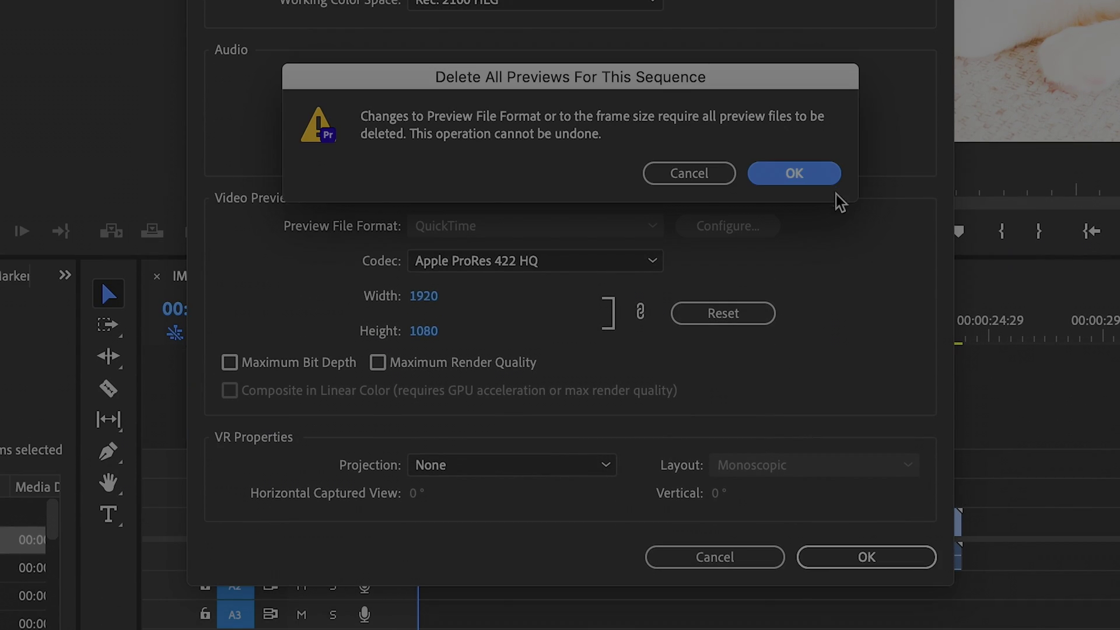
pyautogui.click(793, 173)
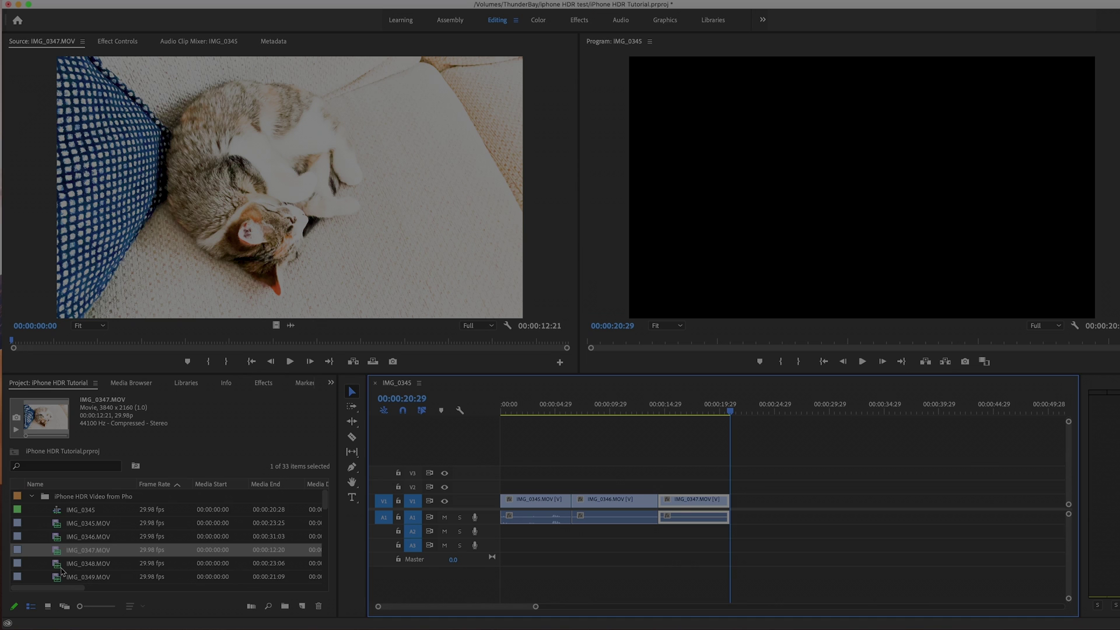
# Mark an In/Out excerpt of IMG_0348.MOV, append it after IMG_0347, then jump to 00:00:21:27.
pyautogui.doubleClick(88, 564)
pyautogui.moveTo(35, 345); pyautogui.dragTo(102, 343)
pyautogui.press('i')
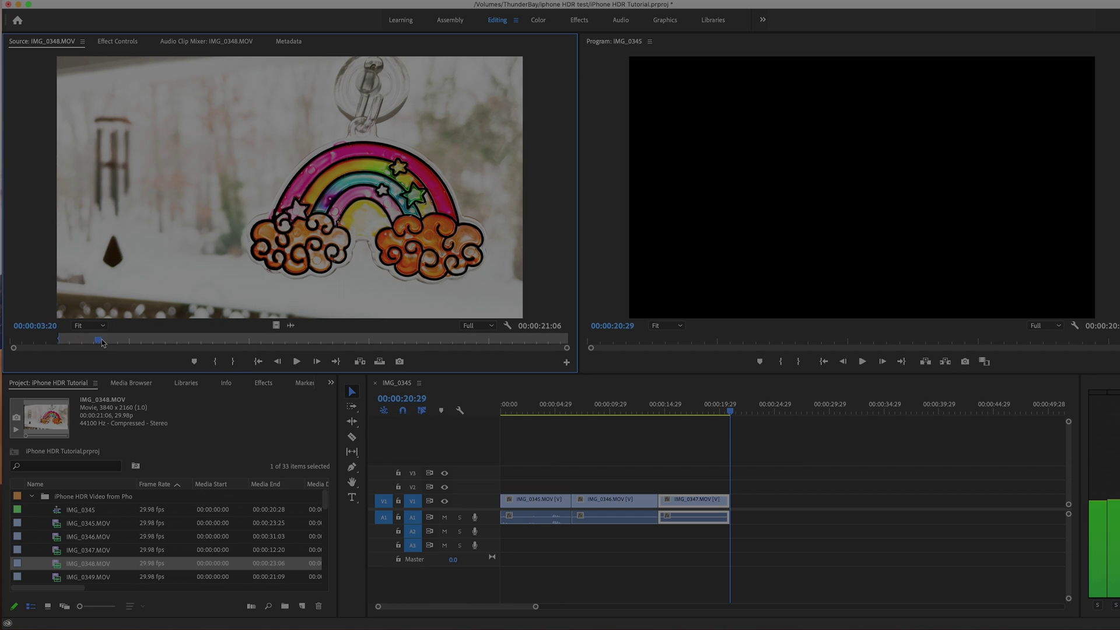
pyautogui.press('o')
pyautogui.moveTo(226, 333); pyautogui.dragTo(736, 510)
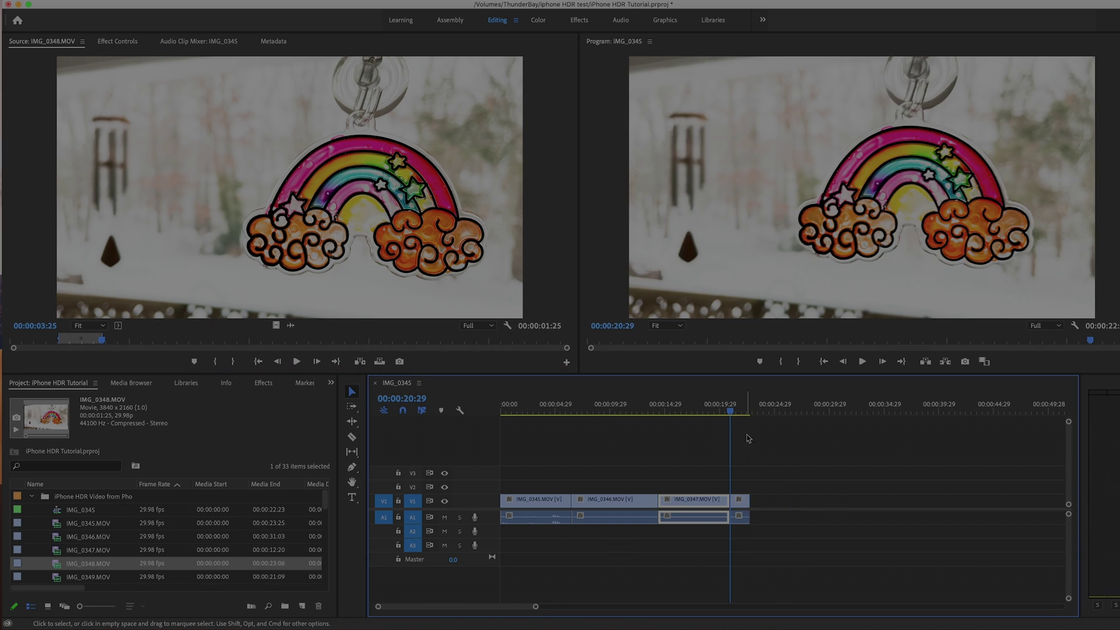
pyautogui.click(741, 411)
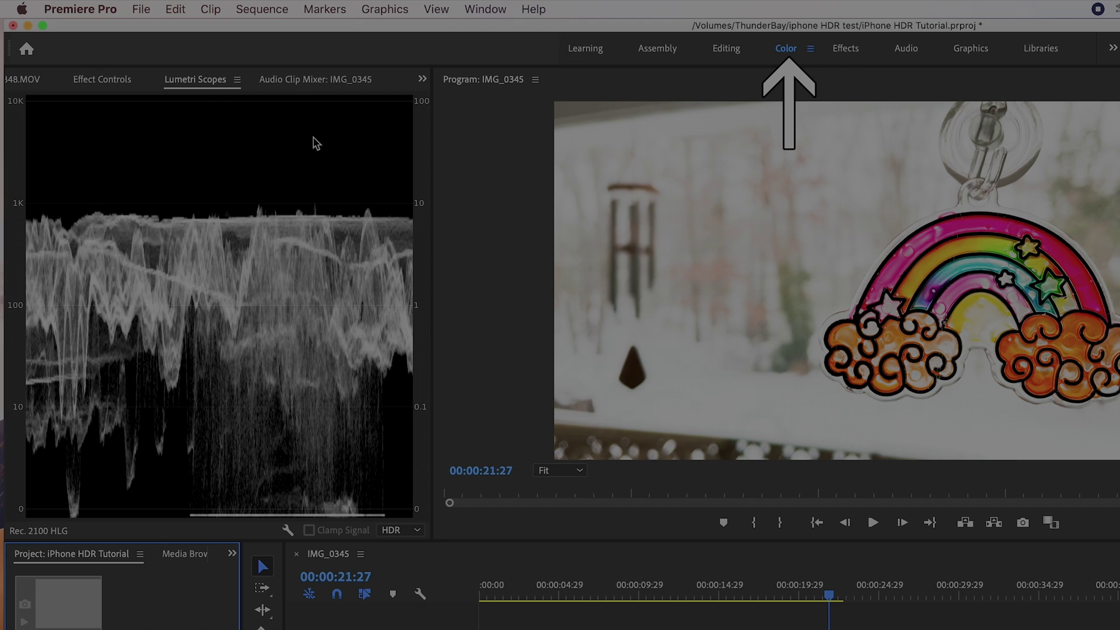
# Set the Lumetri waveform scope to HDR bit depth and the Rec. 2100 HLG colorspace.
pyautogui.click(175, 93)
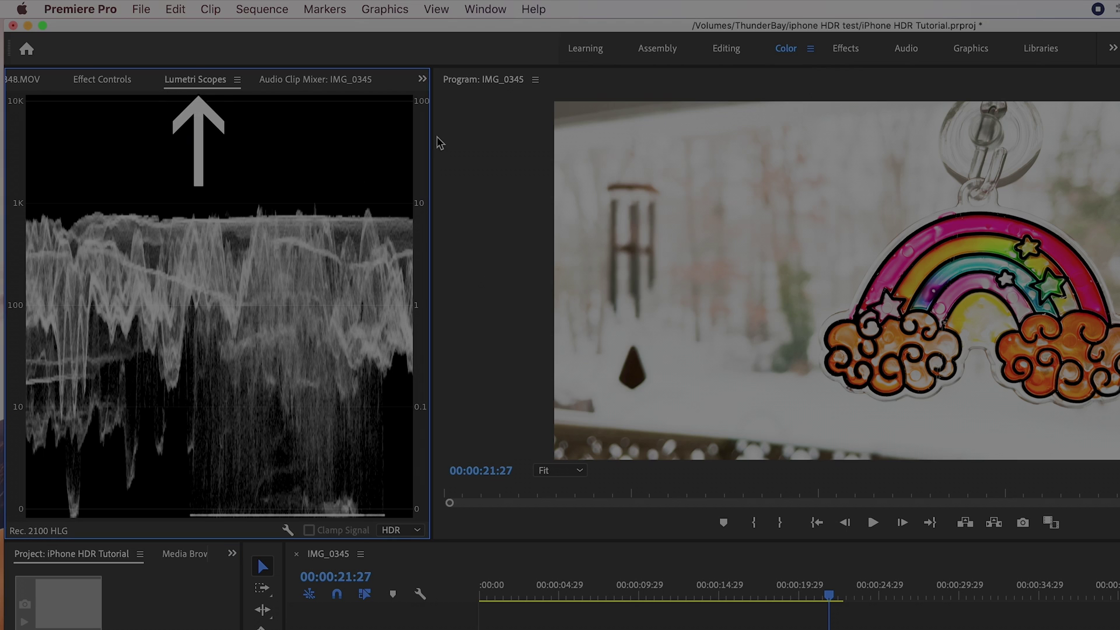
pyautogui.click(415, 530)
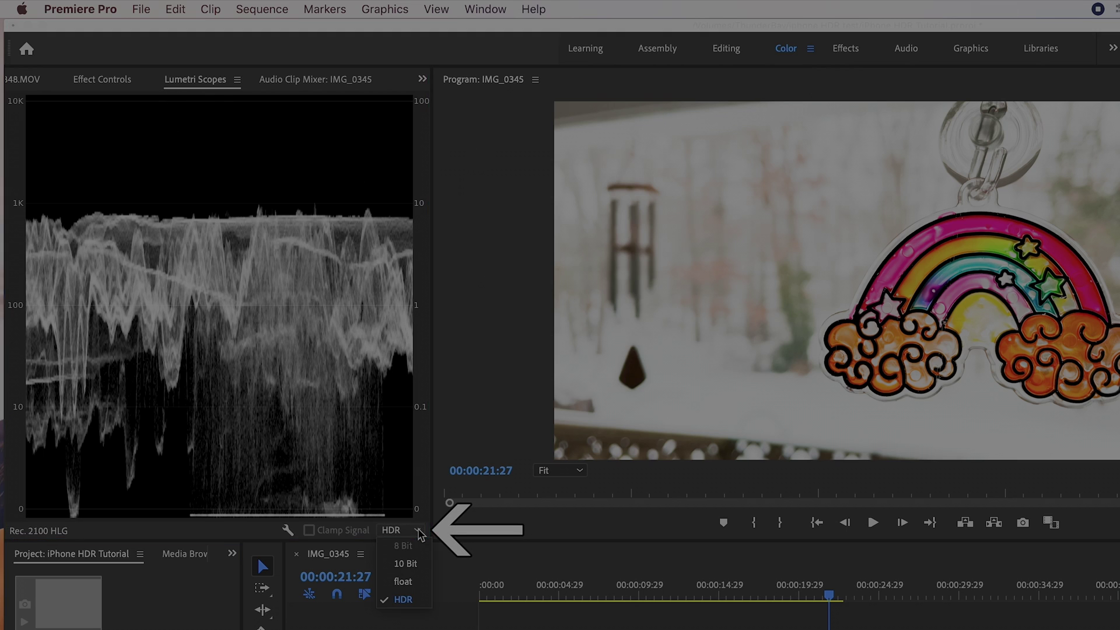
pyautogui.click(411, 606)
pyautogui.rightClick(225, 325)
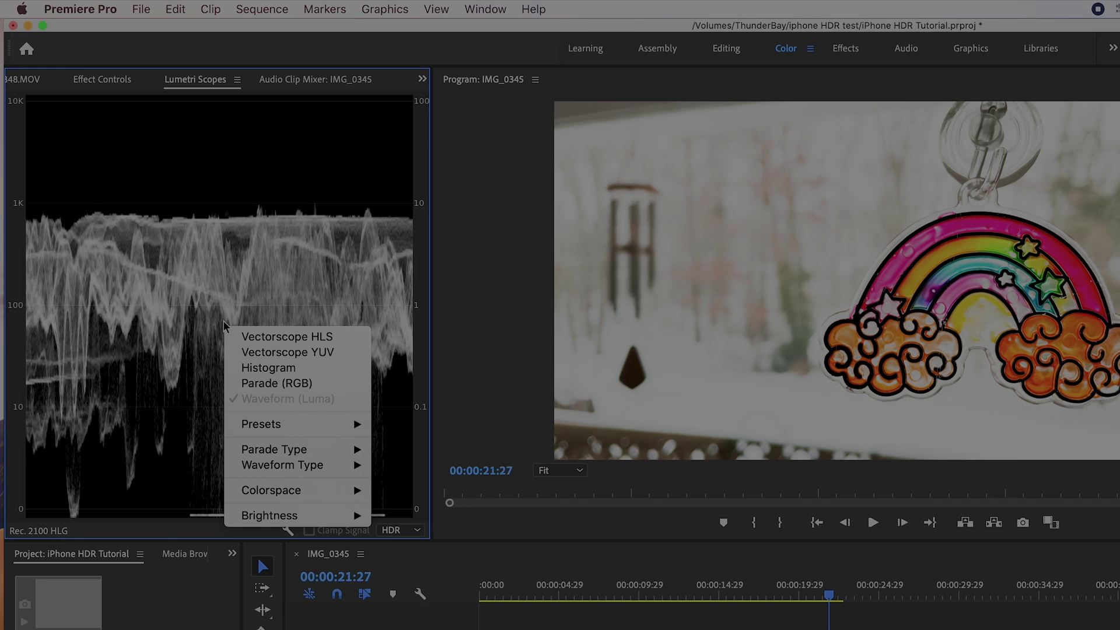
pyautogui.moveTo(321, 495)
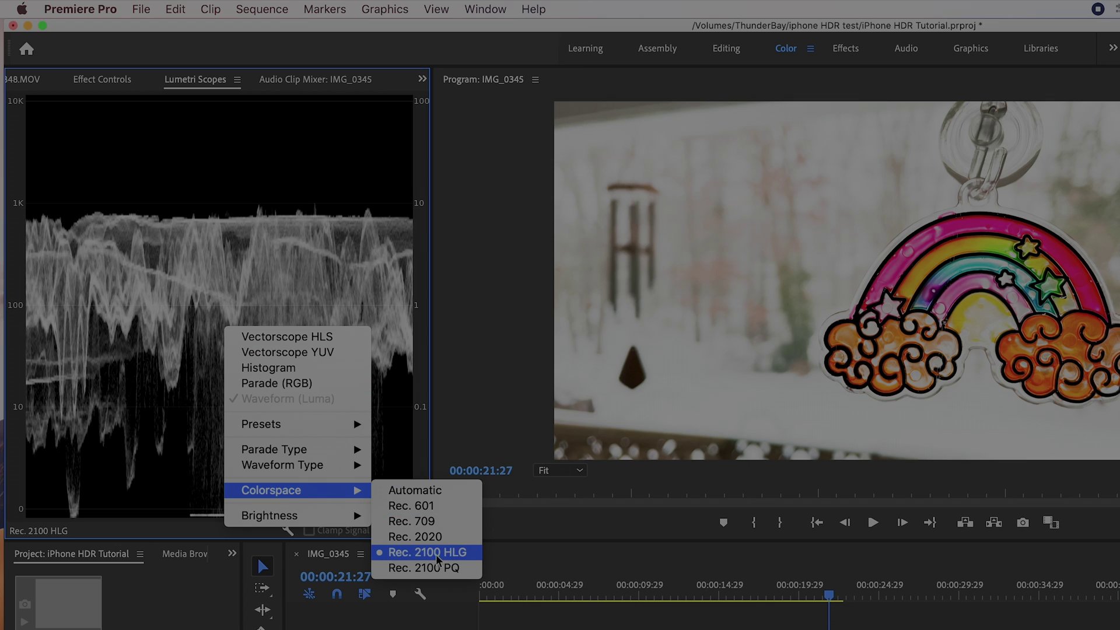
pyautogui.click(478, 558)
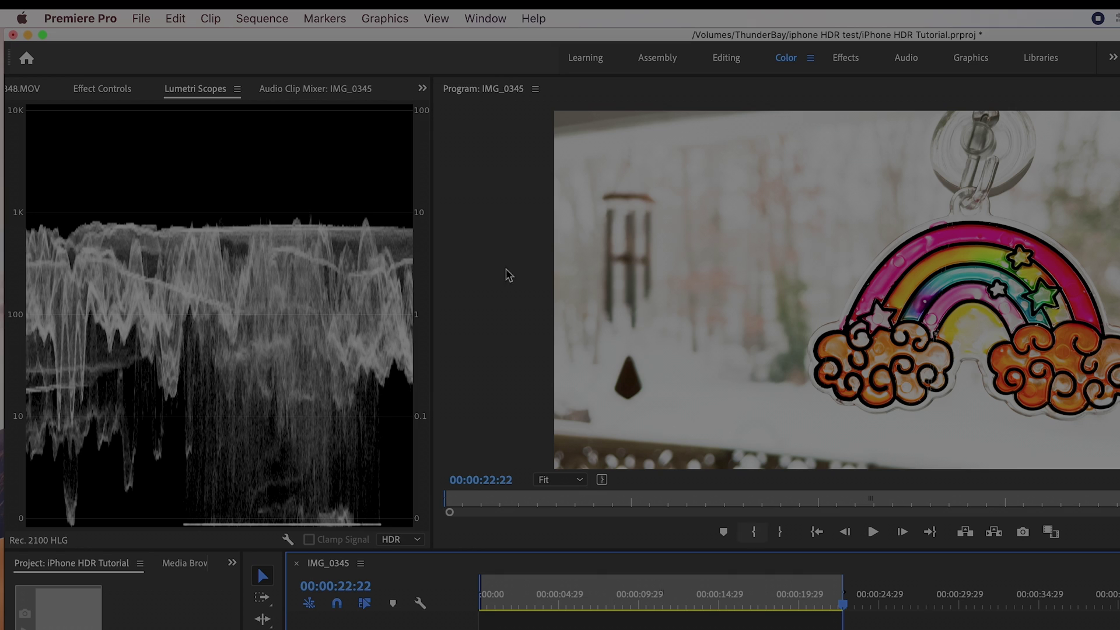
# Open the sequence's Export Settings via File > Export > Media with MXF OP1a as the format.
pyautogui.click(146, 19)
pyautogui.moveTo(264, 470)
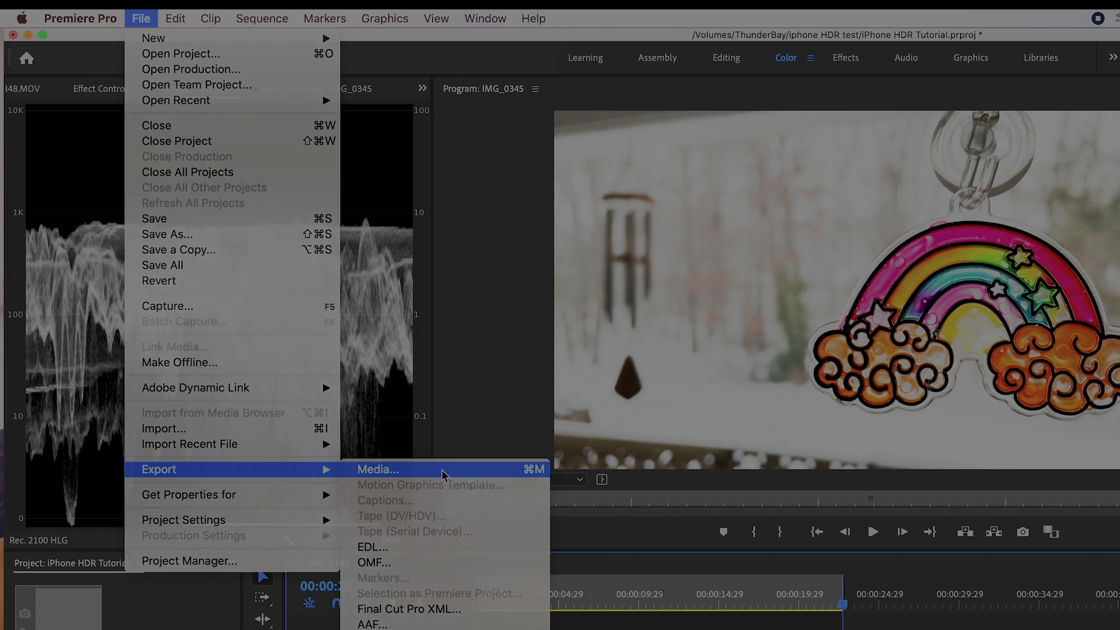
pyautogui.click(442, 470)
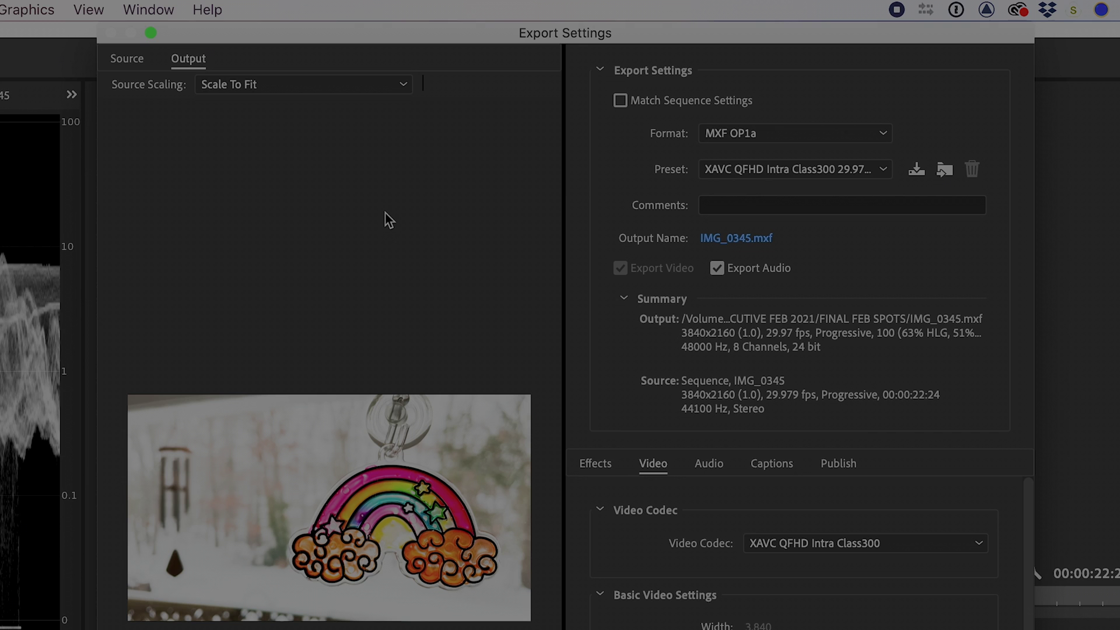
pyautogui.click(872, 133)
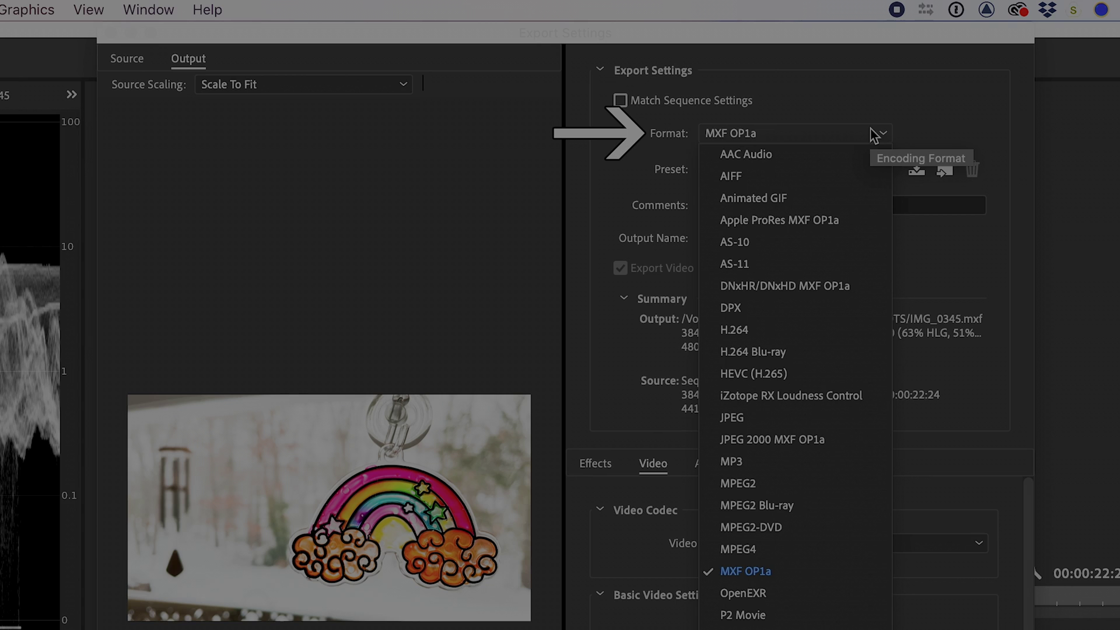
pyautogui.click(860, 565)
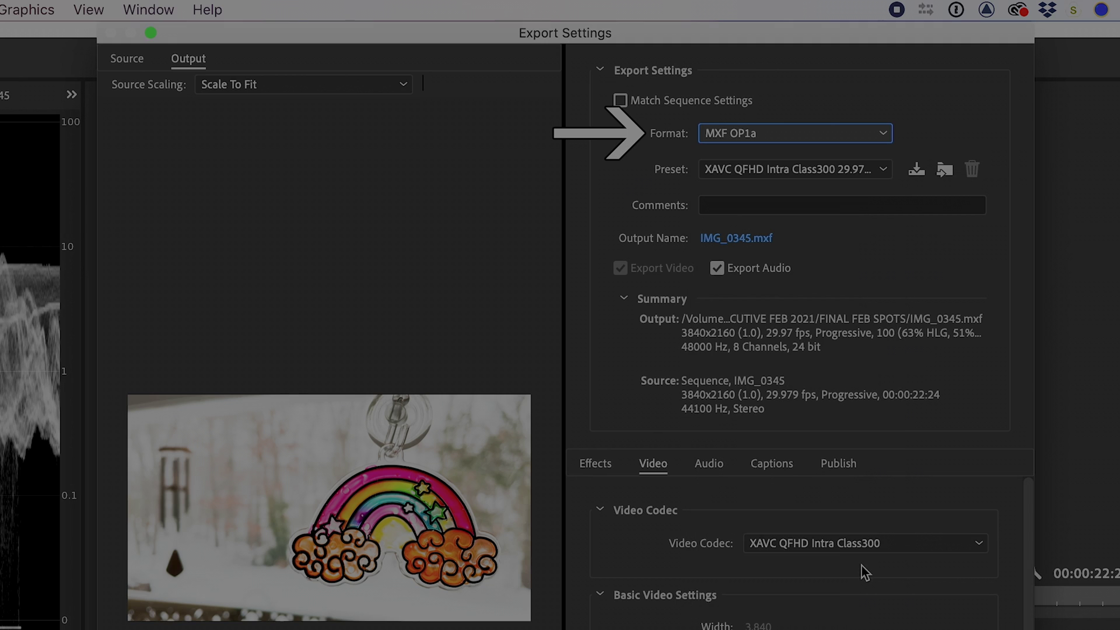
pyautogui.click(883, 170)
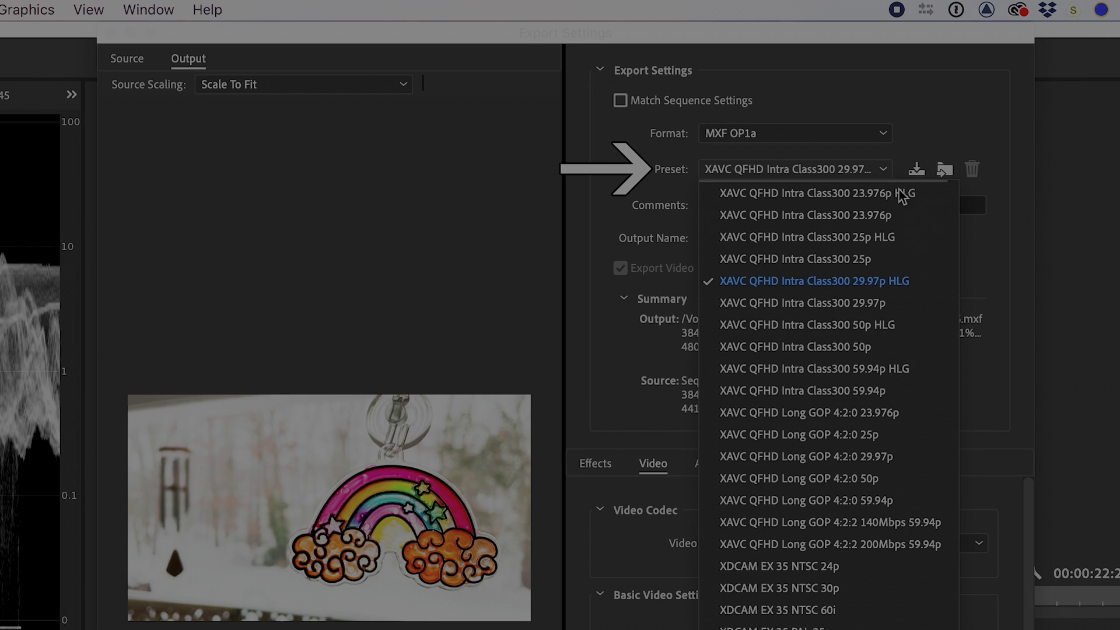
# Choose the XAVC QFHD Intra Class300 29.97p HLG preset and set HDR graphics white to 203 nits.
pyautogui.click(943, 284)
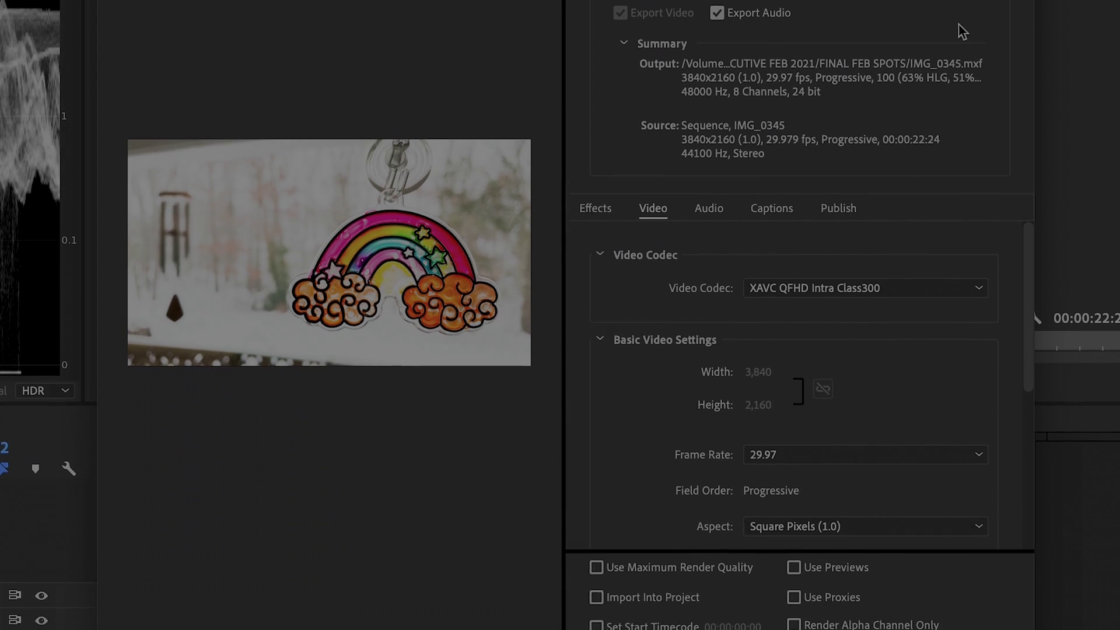
pyautogui.moveTo(1027, 355); pyautogui.dragTo(1026, 385)
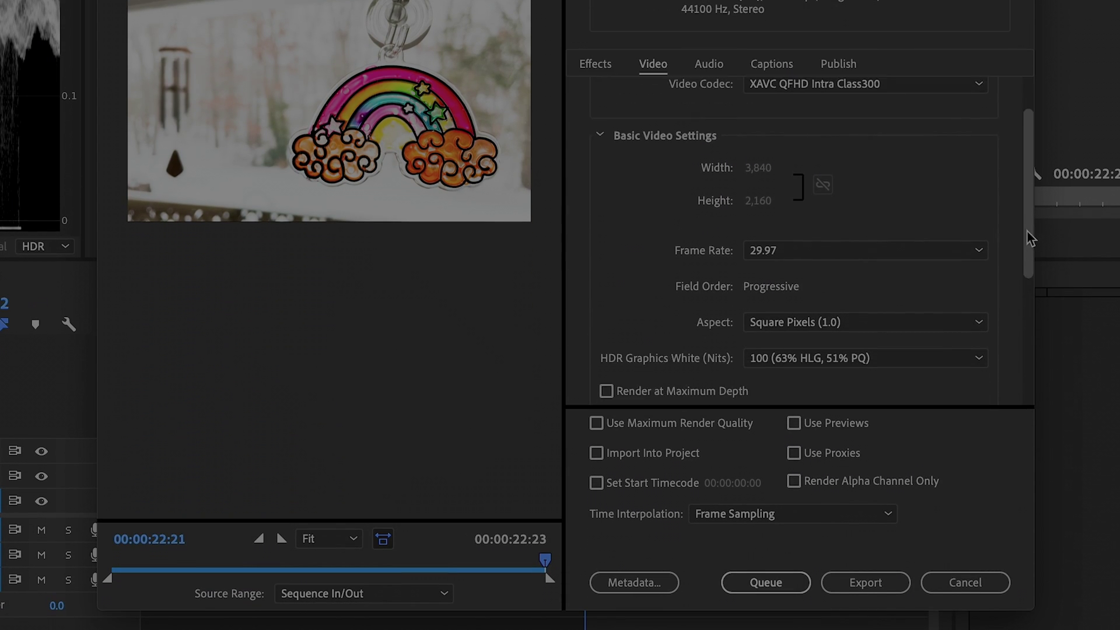
pyautogui.moveTo(1026, 230); pyautogui.dragTo(1029, 355)
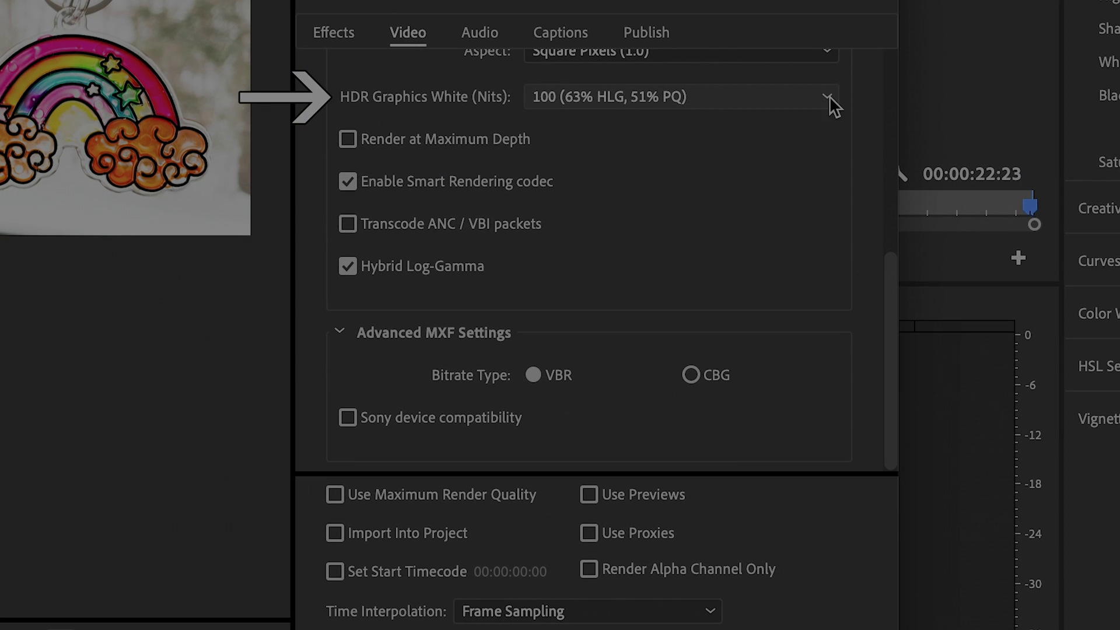
pyautogui.click(828, 96)
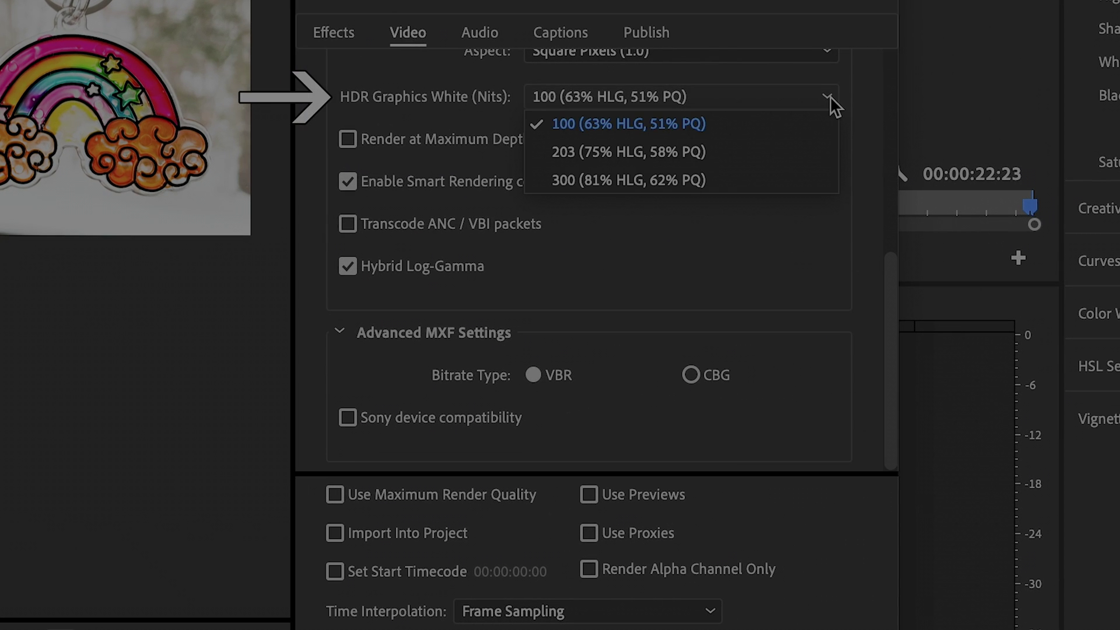
pyautogui.click(787, 153)
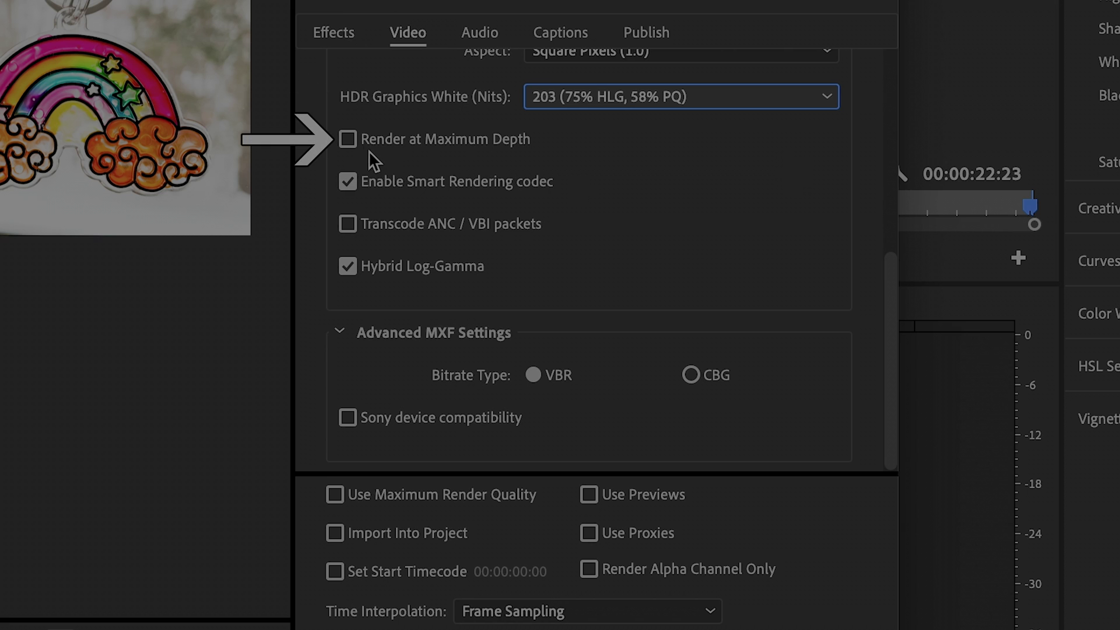
# Enable Render at Maximum Depth and Use Maximum Render Quality, then start the export.
pyautogui.click(350, 139)
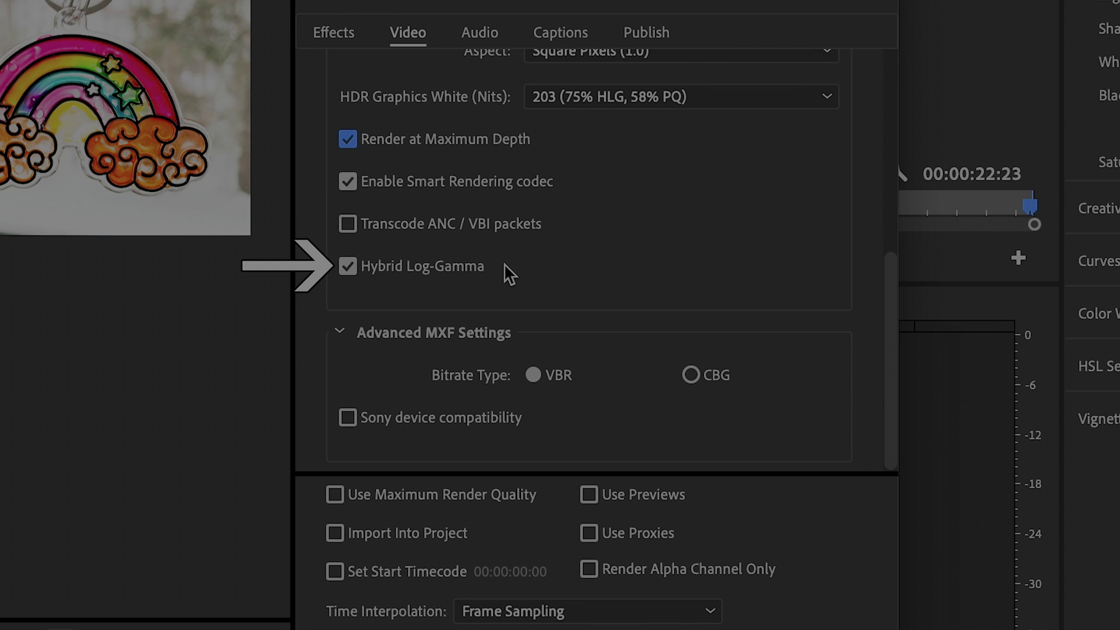
pyautogui.click(334, 494)
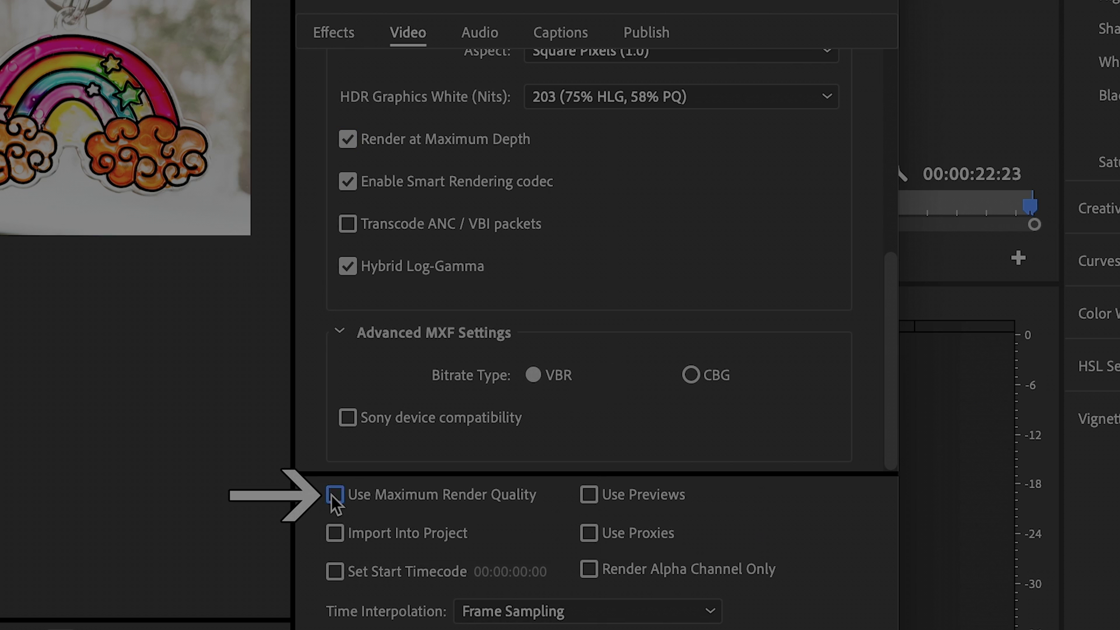
pyautogui.click(335, 500)
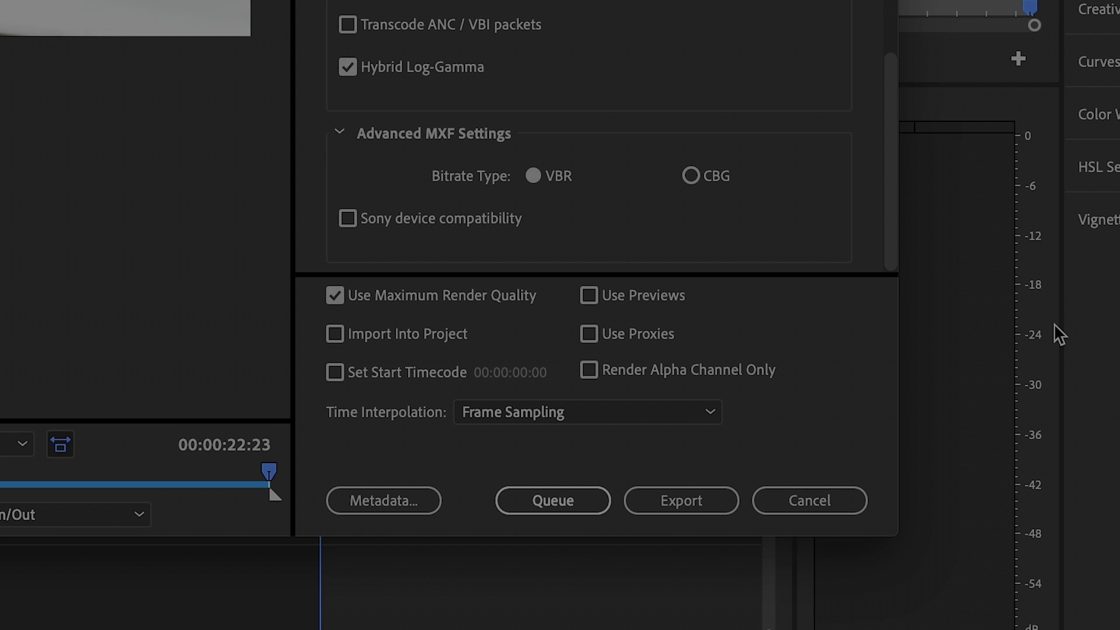
pyautogui.click(709, 505)
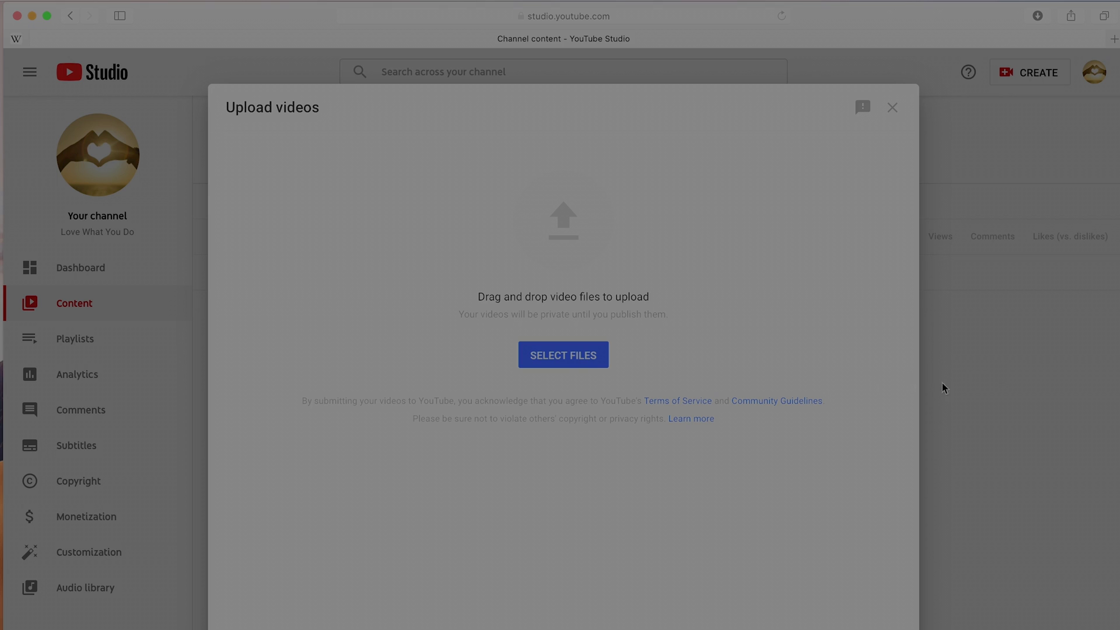
# Select Edited Video for Youtube.mxf in YouTube Studio's file picker to begin the upload.
pyautogui.click(601, 365)
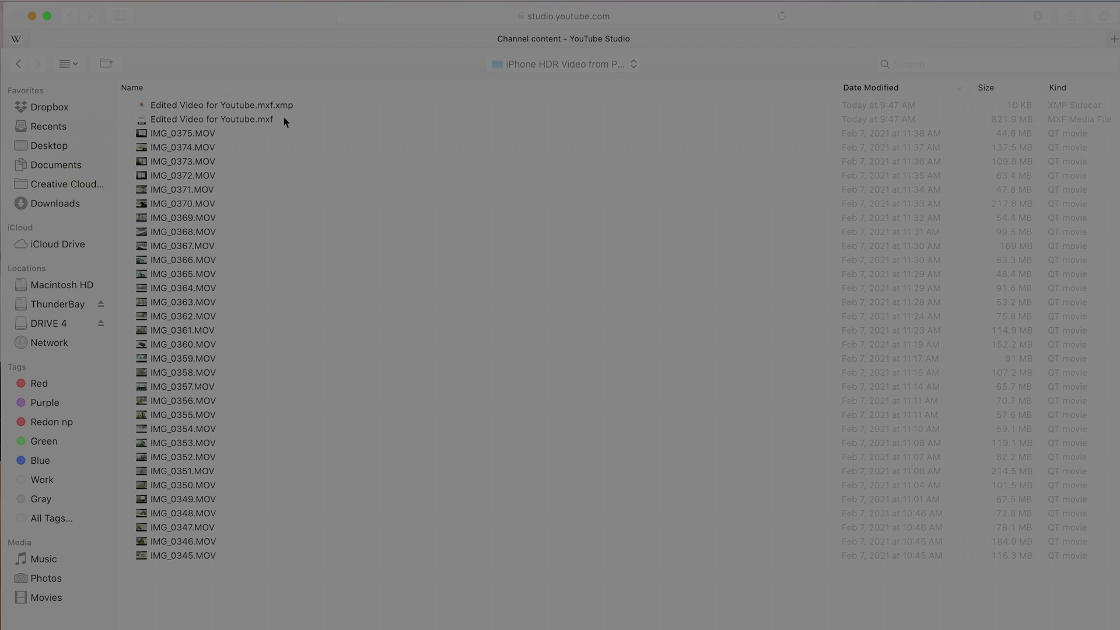
pyautogui.click(302, 119)
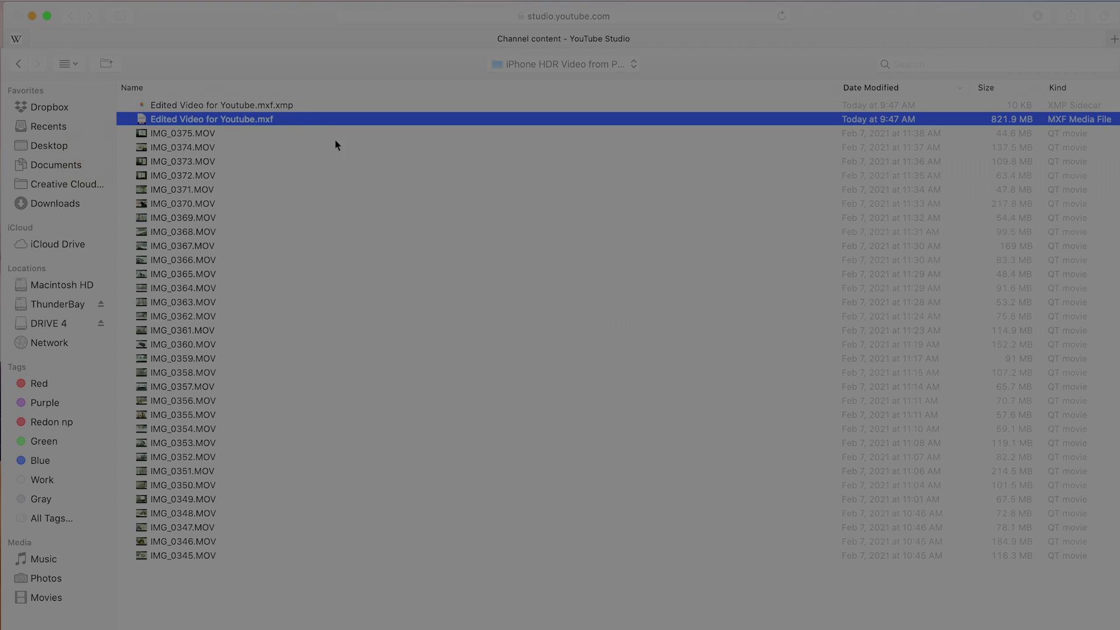
pyautogui.press('Return')
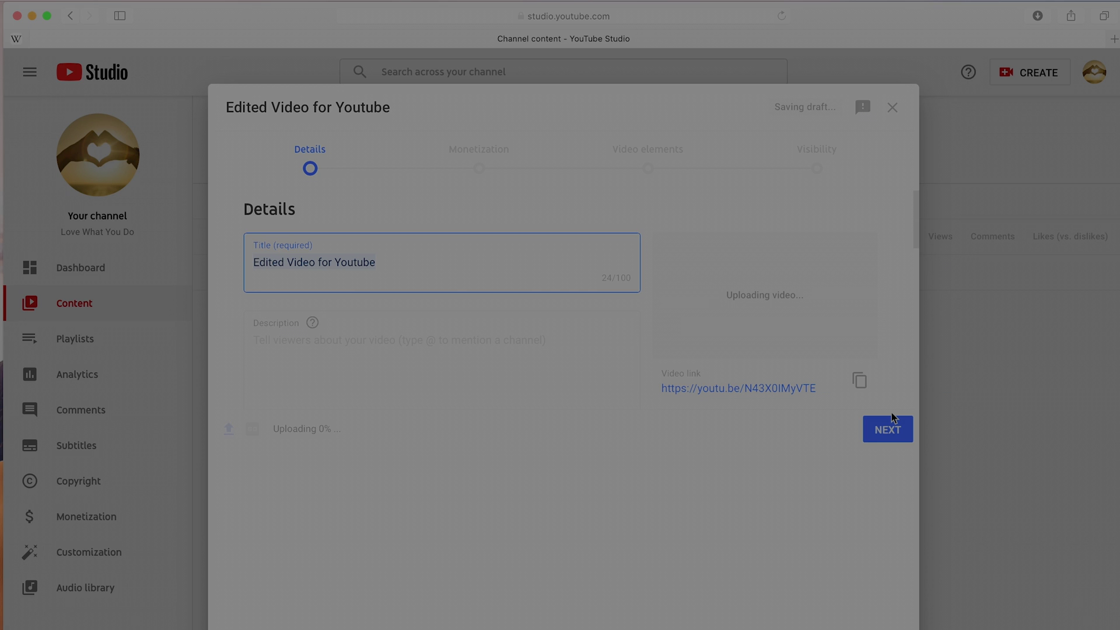